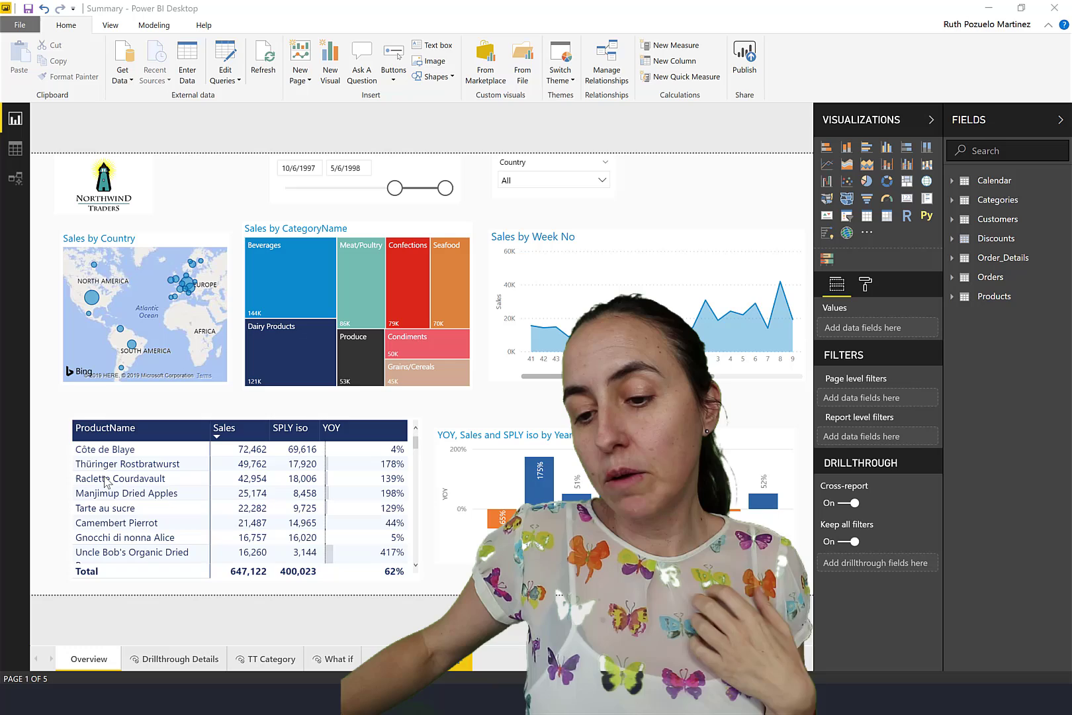
# - Drill through from the Queso Manchego La Pastora row to its Drillthrough Details page
pyautogui.scroll(-1, 147, 520)
pyautogui.scroll(-15, 147, 520)
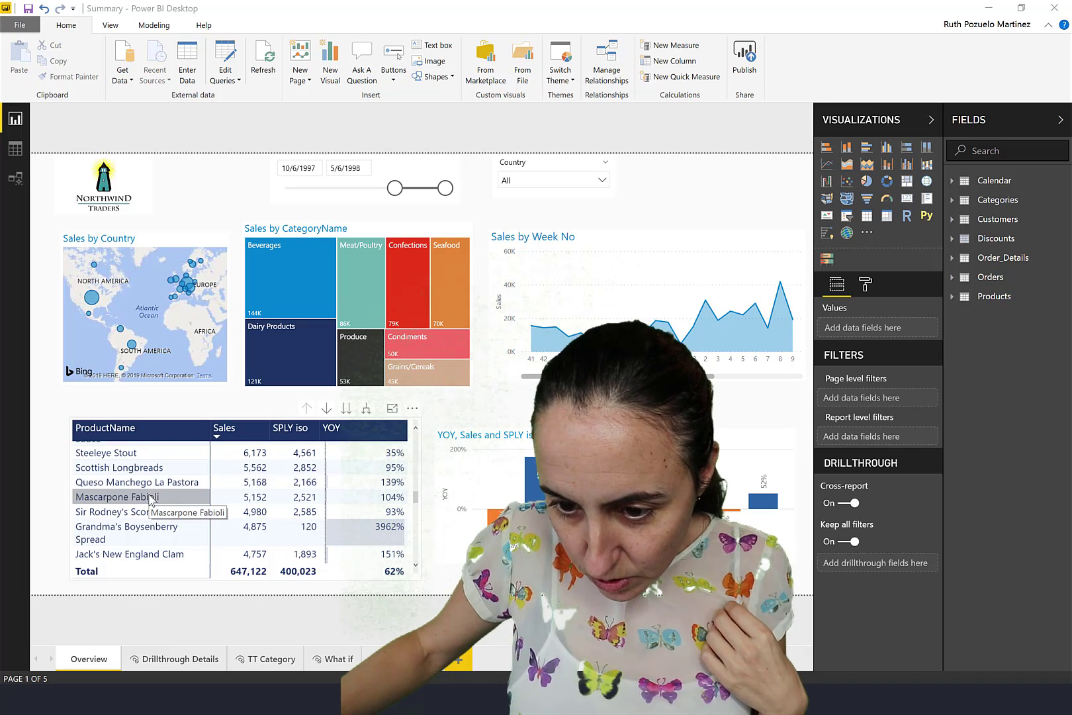
pyautogui.scroll(2, 152, 507)
pyautogui.scroll(-2, 155, 514)
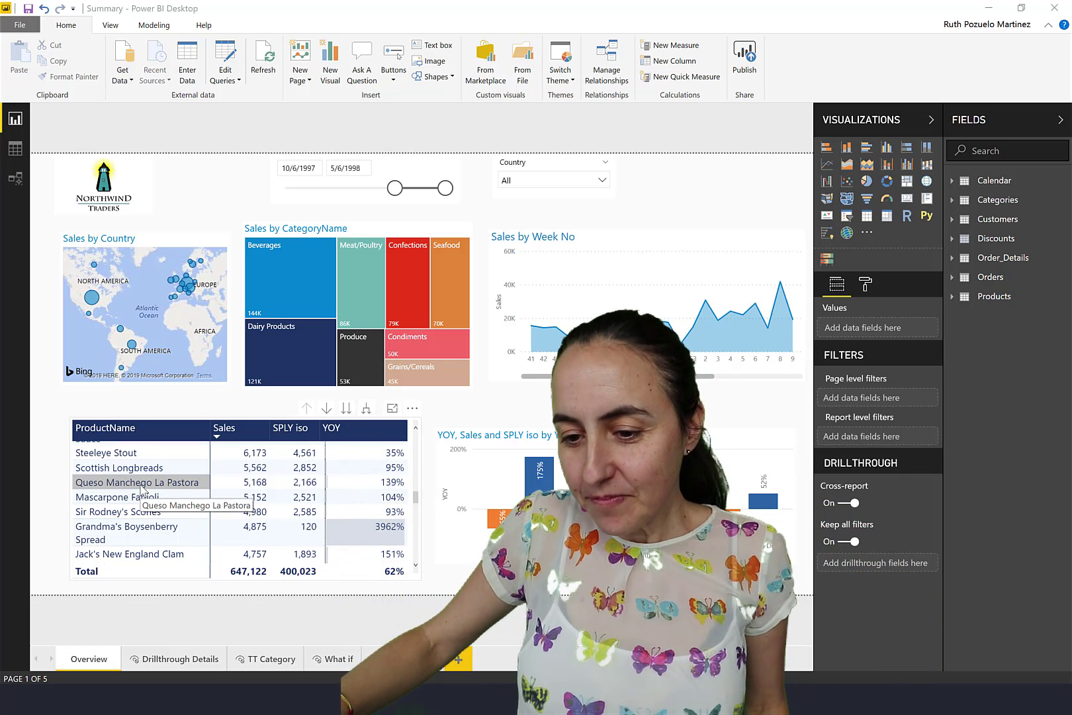
pyautogui.rightClick(143, 489)
pyautogui.moveTo(199, 592)
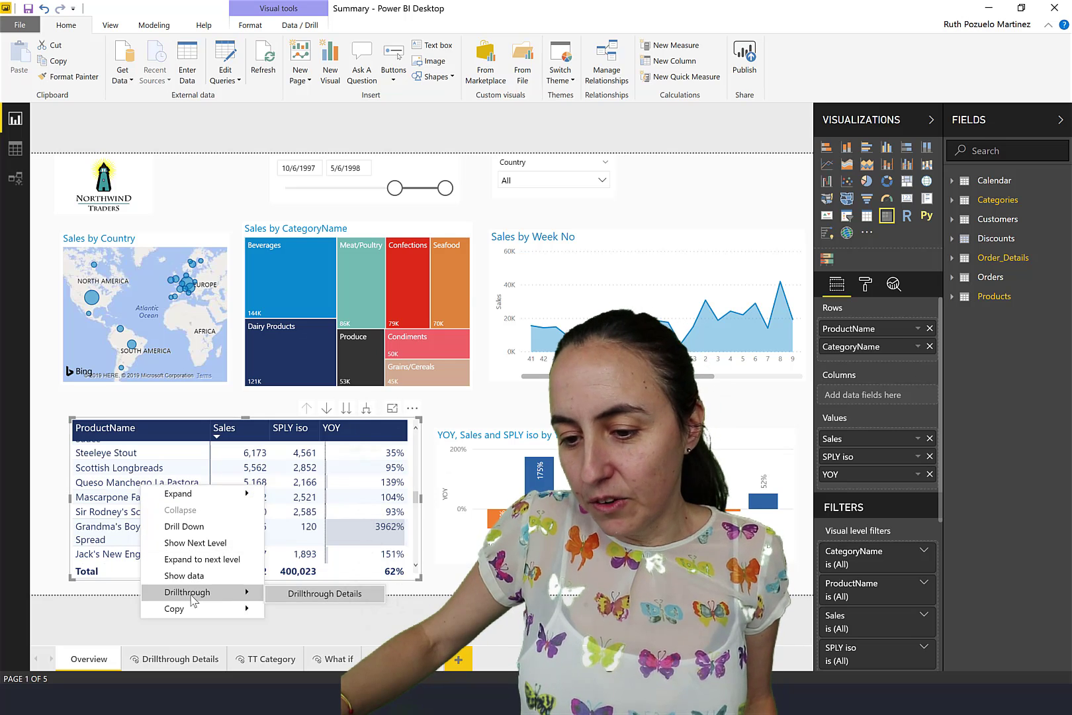
pyautogui.click(319, 595)
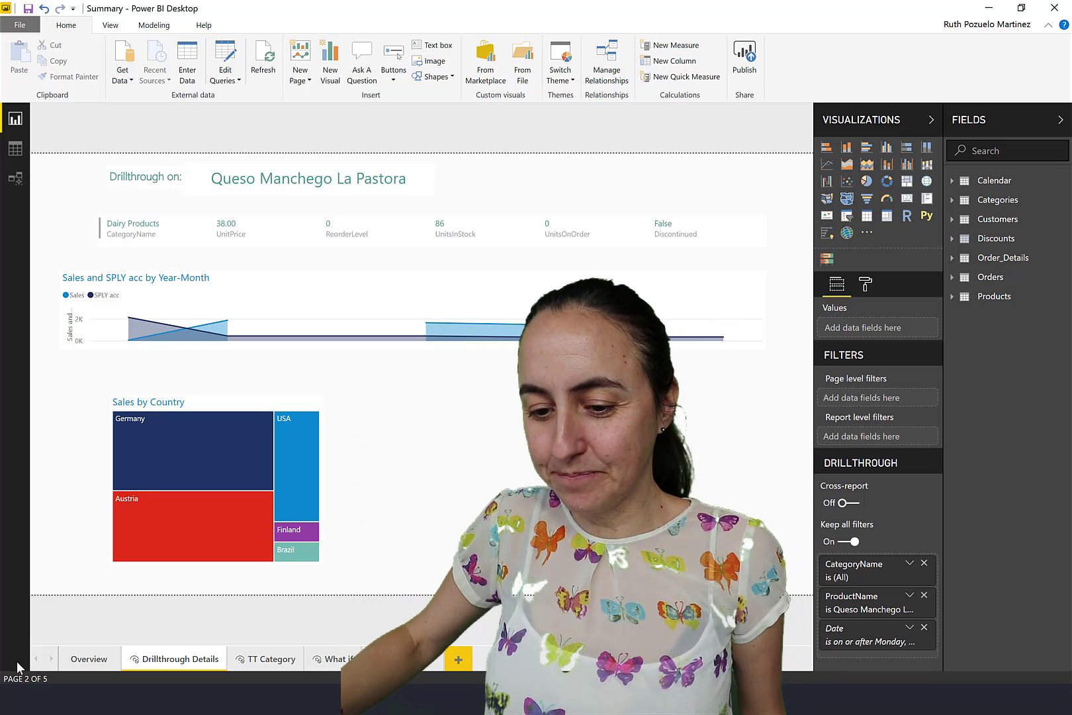
pyautogui.click(27, 28)
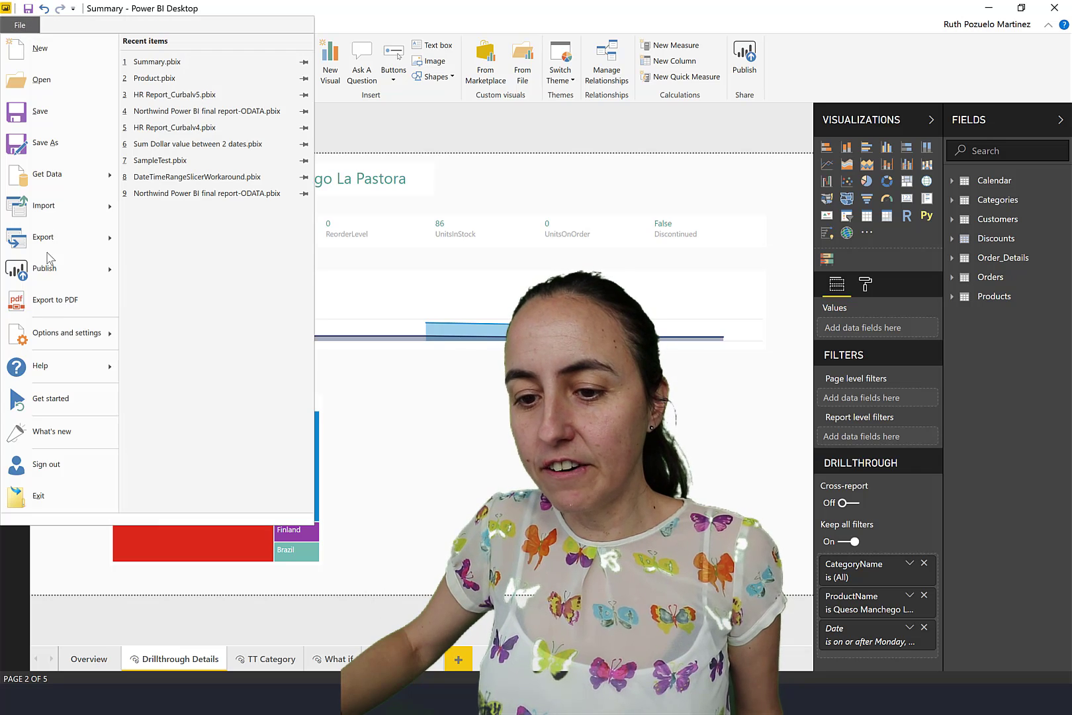
pyautogui.moveTo(80, 336)
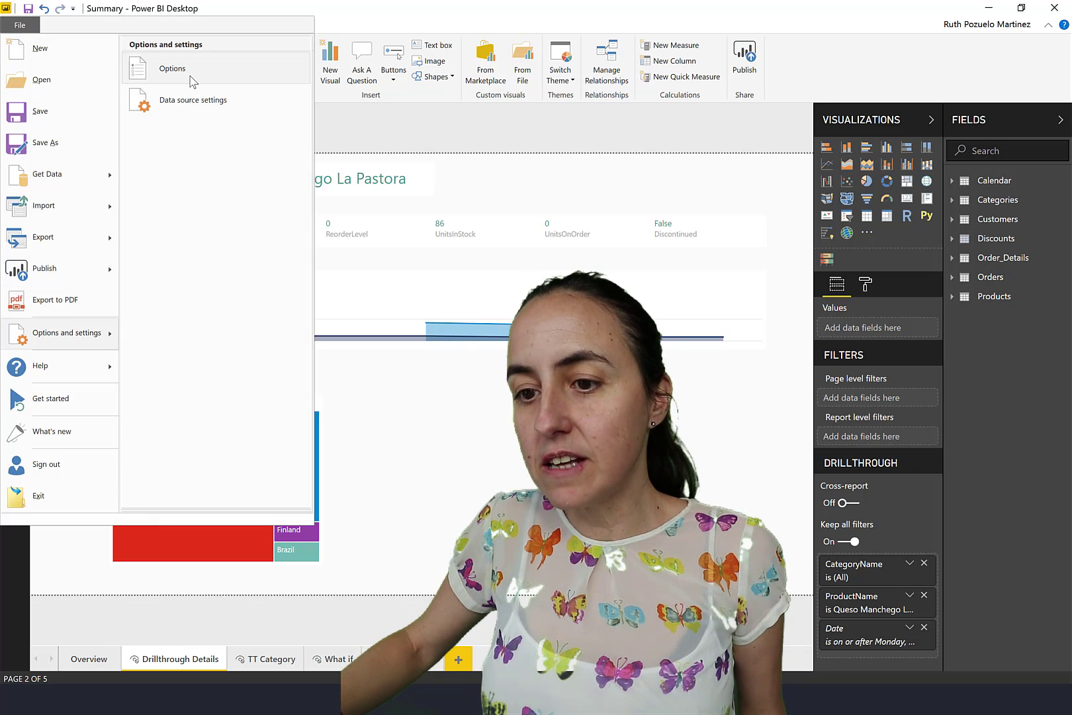
pyautogui.press('Escape')
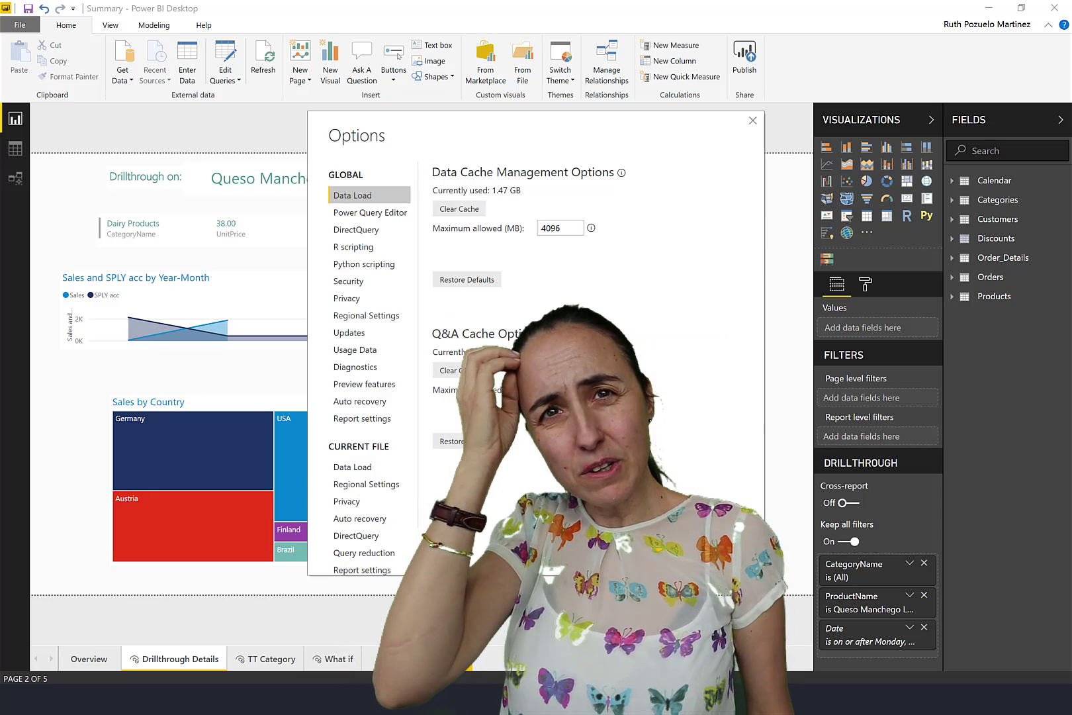
pyautogui.click(391, 570)
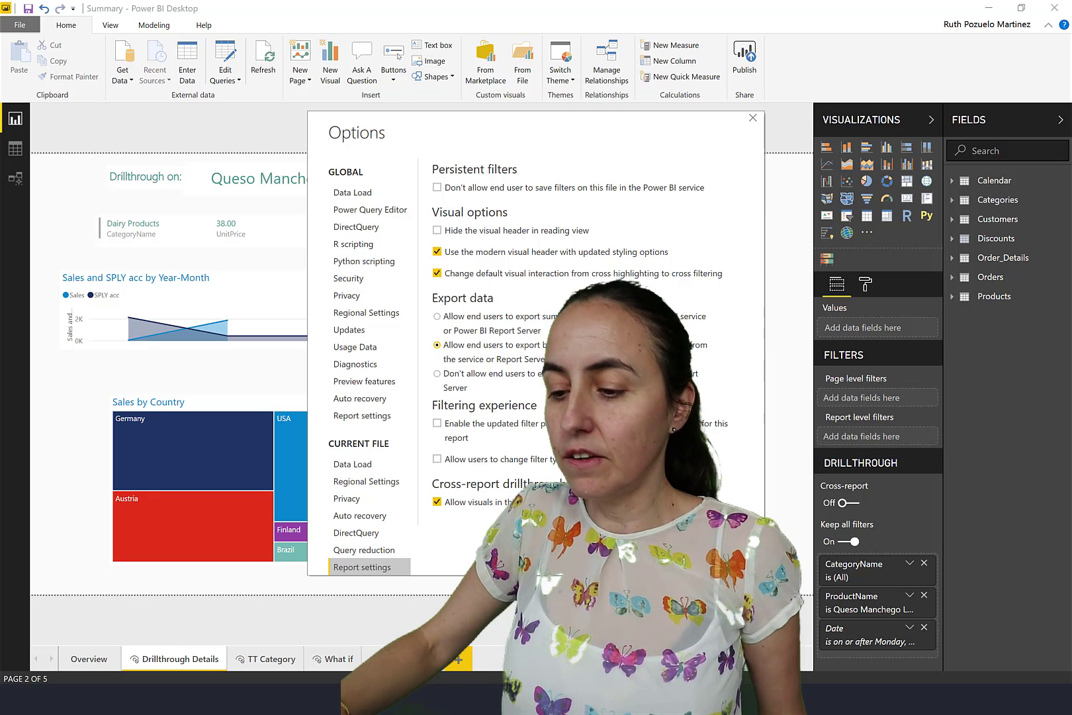
pyautogui.press('Escape')
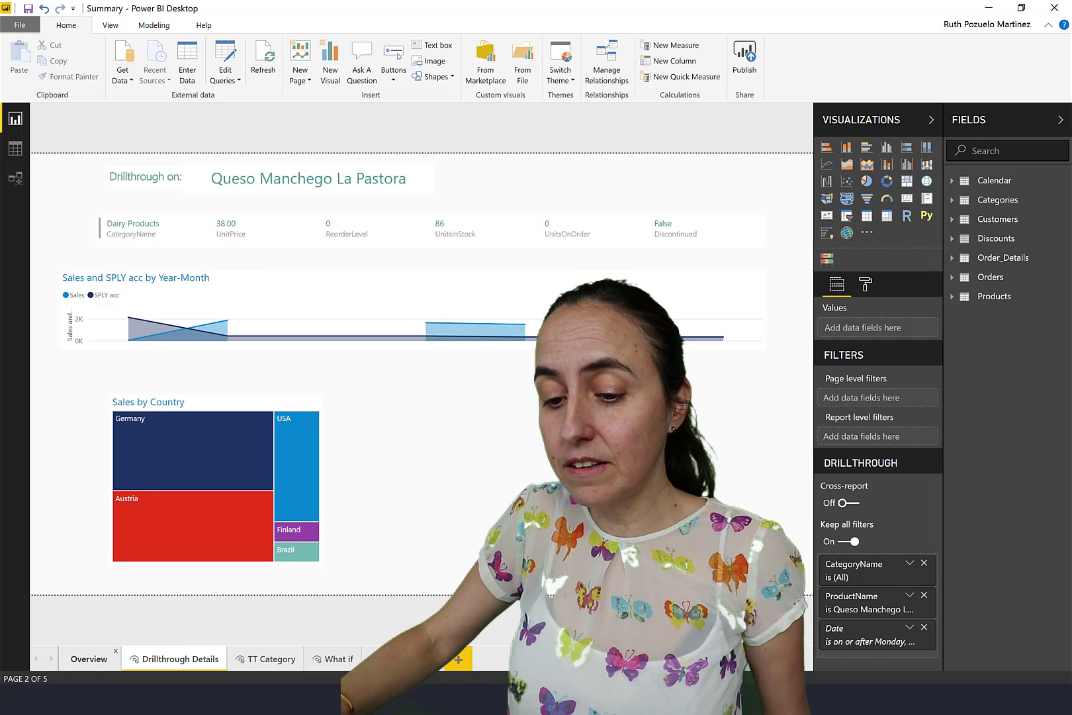
# - Move between the Overview and Drillthrough Details pages, ending on the Summary report's Overview
pyautogui.click(86, 662)
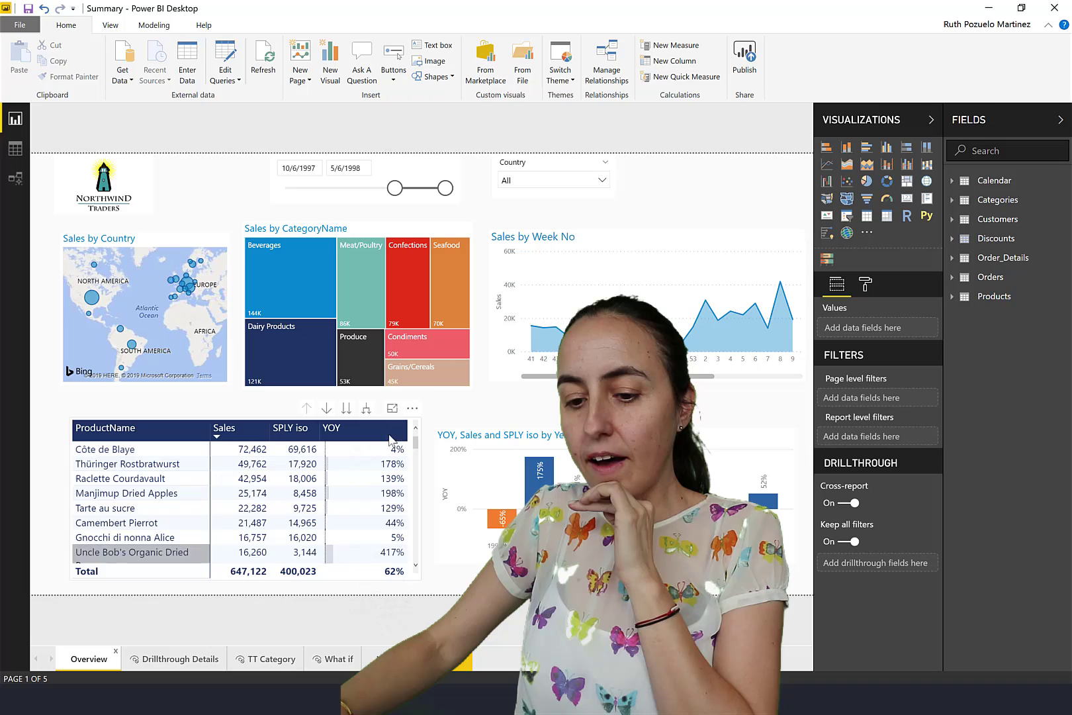
pyautogui.moveTo(404, 267)
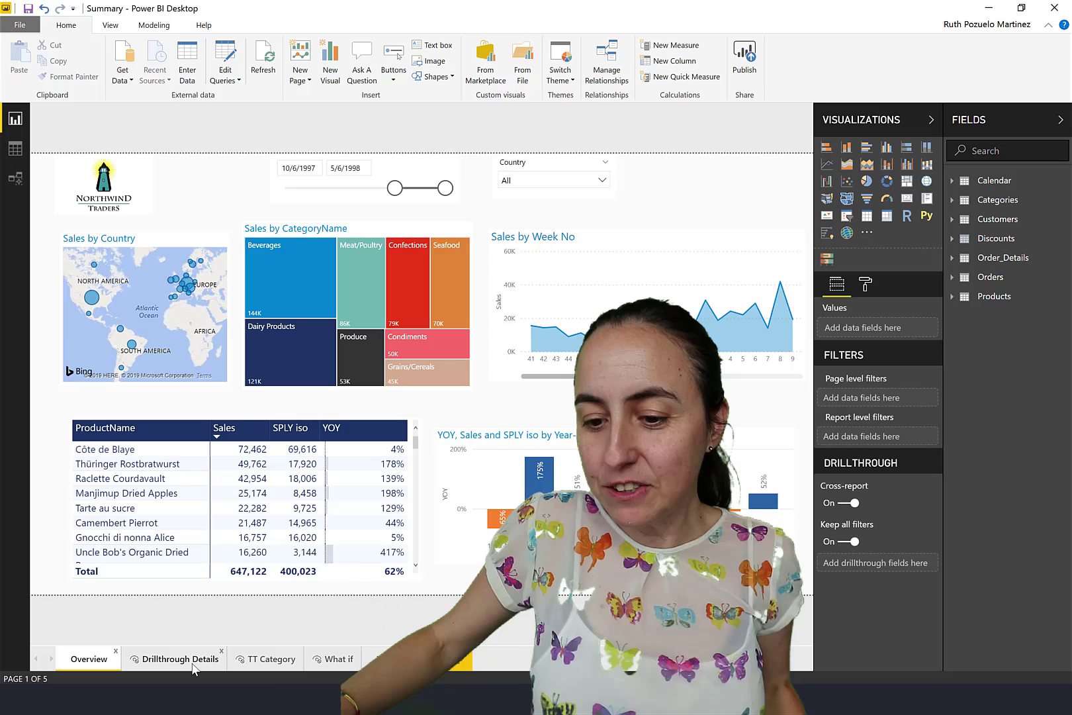
pyautogui.click(193, 666)
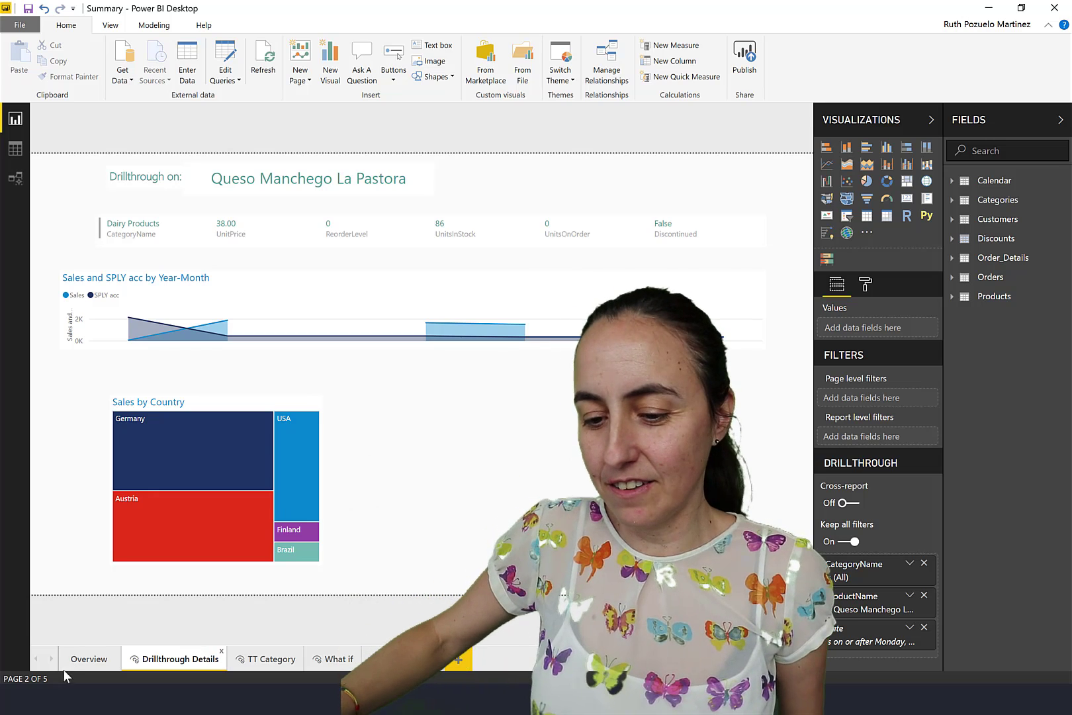
pyautogui.click(88, 658)
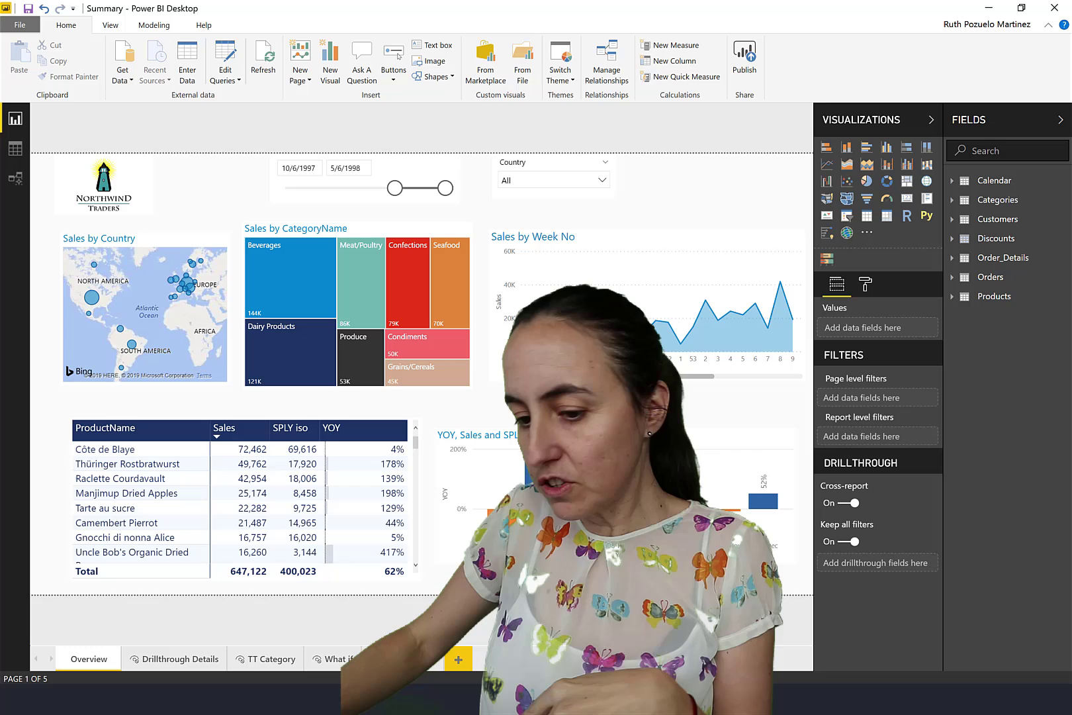
# - Dismiss the Product report's publishing success message and bring up the Summary report in Chrome
pyautogui.moveTo(192, 699)
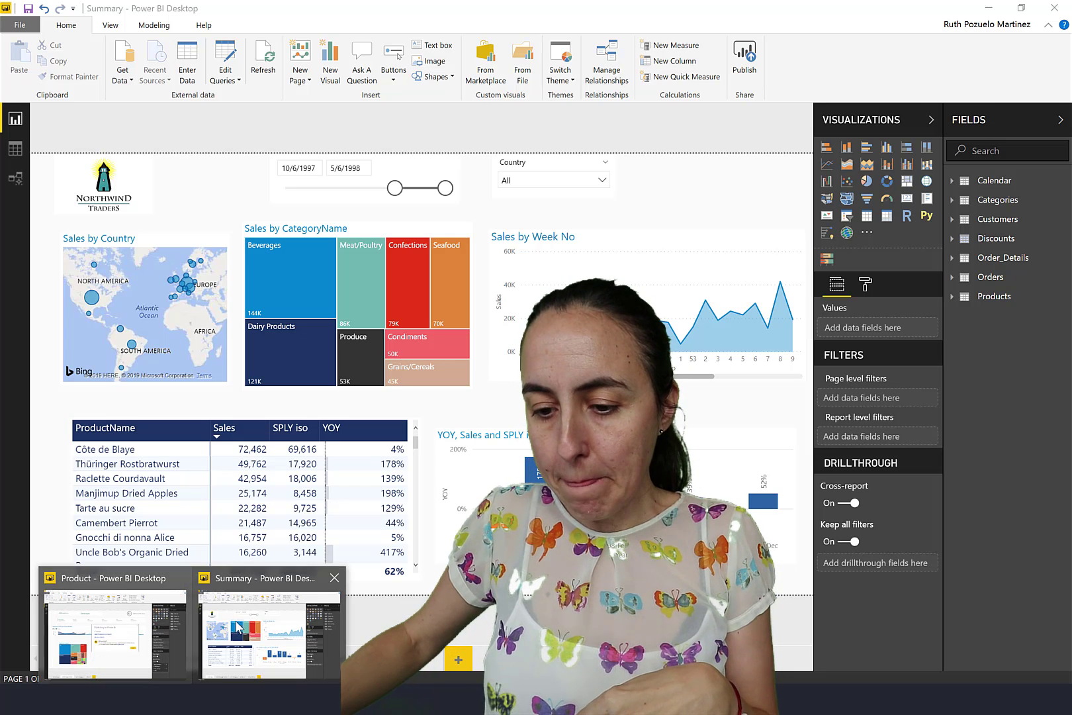
pyautogui.click(113, 625)
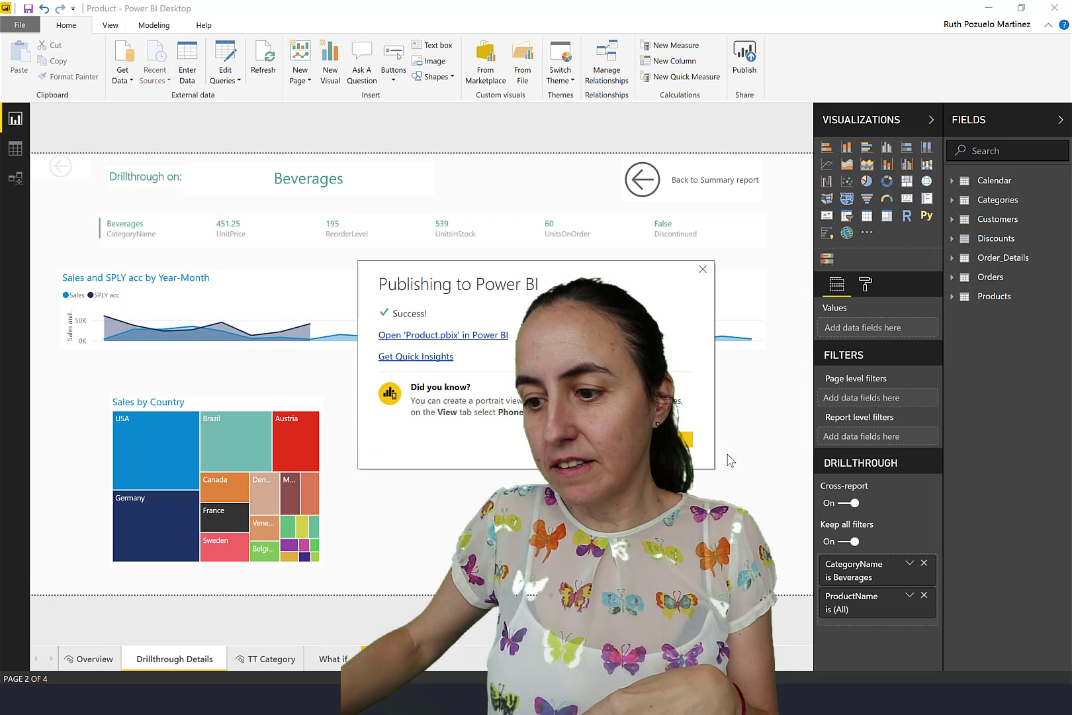
pyautogui.click(662, 439)
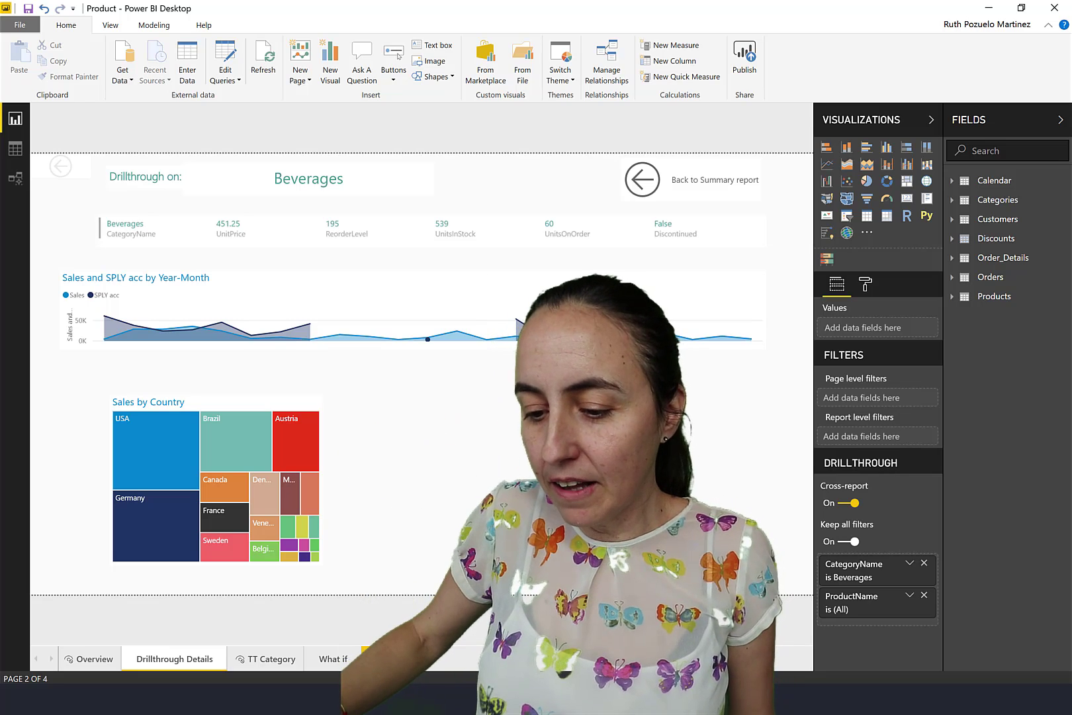
pyautogui.hotkey('alt', 'Tab')
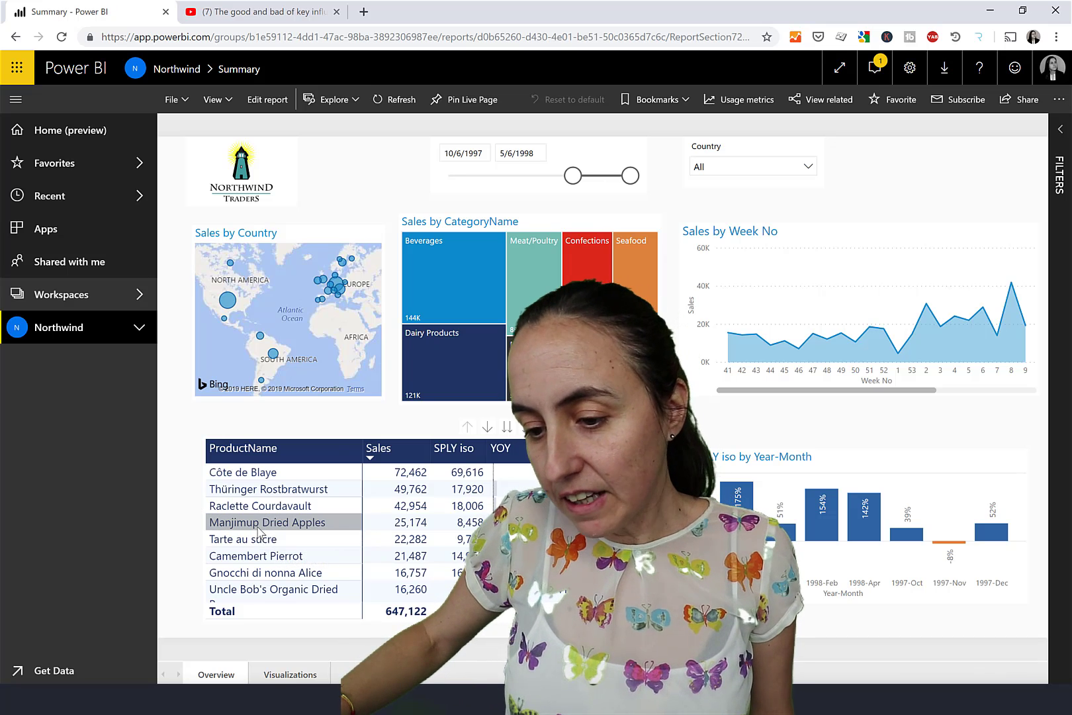
# - Drill through Manjimup Dried Apples to the Product report, then follow 'Back to Summary report'
pyautogui.rightClick(259, 530)
pyautogui.moveTo(344, 652)
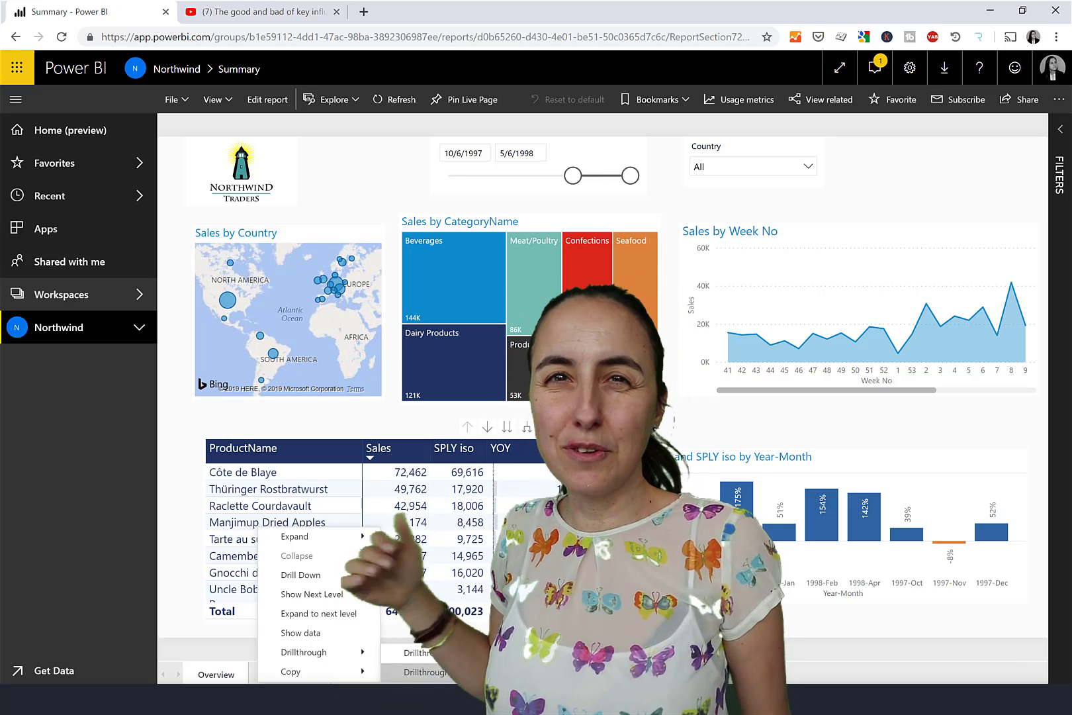
pyautogui.click(397, 653)
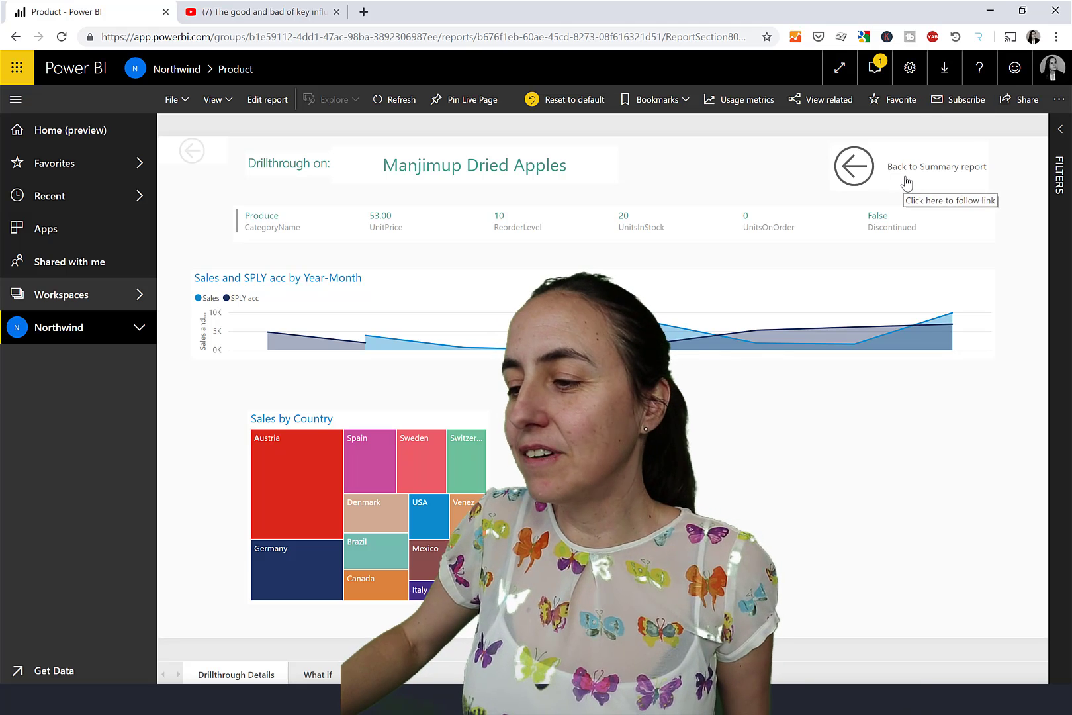
pyautogui.click(907, 183)
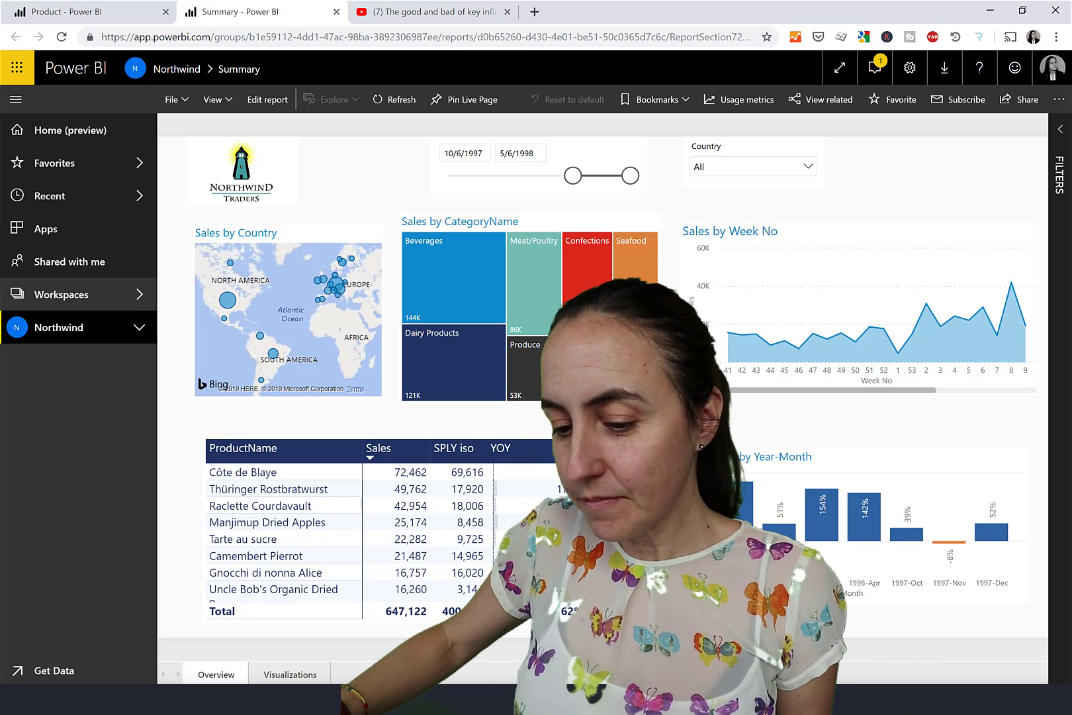
# - In the Desktop Product report, select the back button and reveal its Web URL action settings
pyautogui.click(192, 700)
pyautogui.click(106, 628)
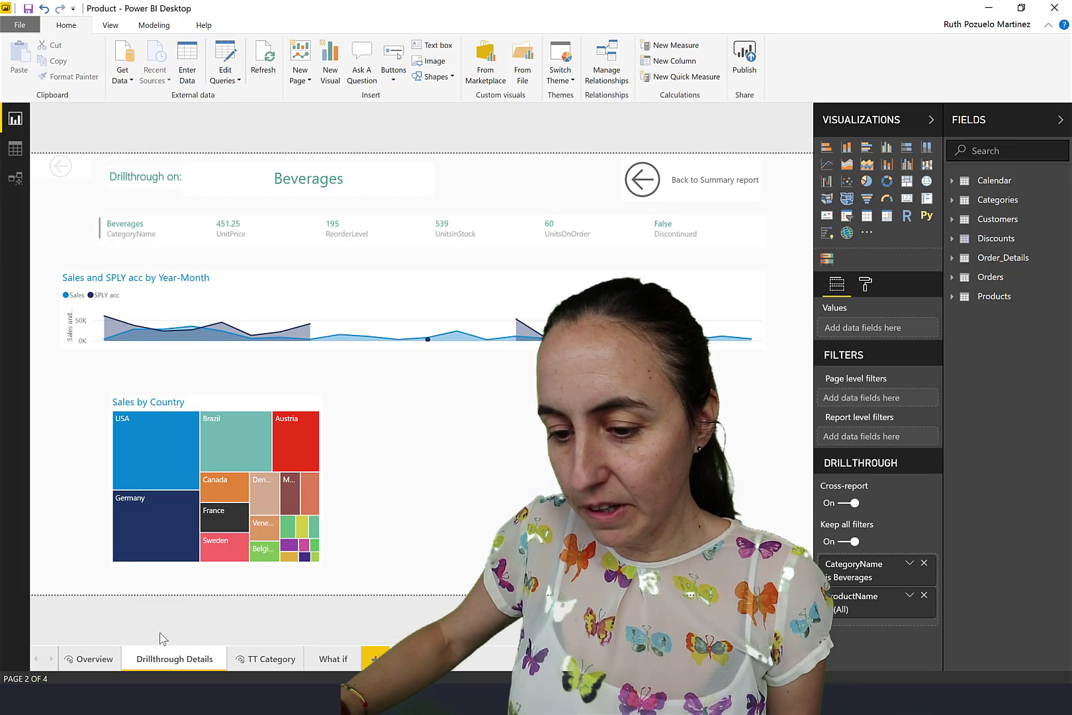
pyautogui.click(690, 185)
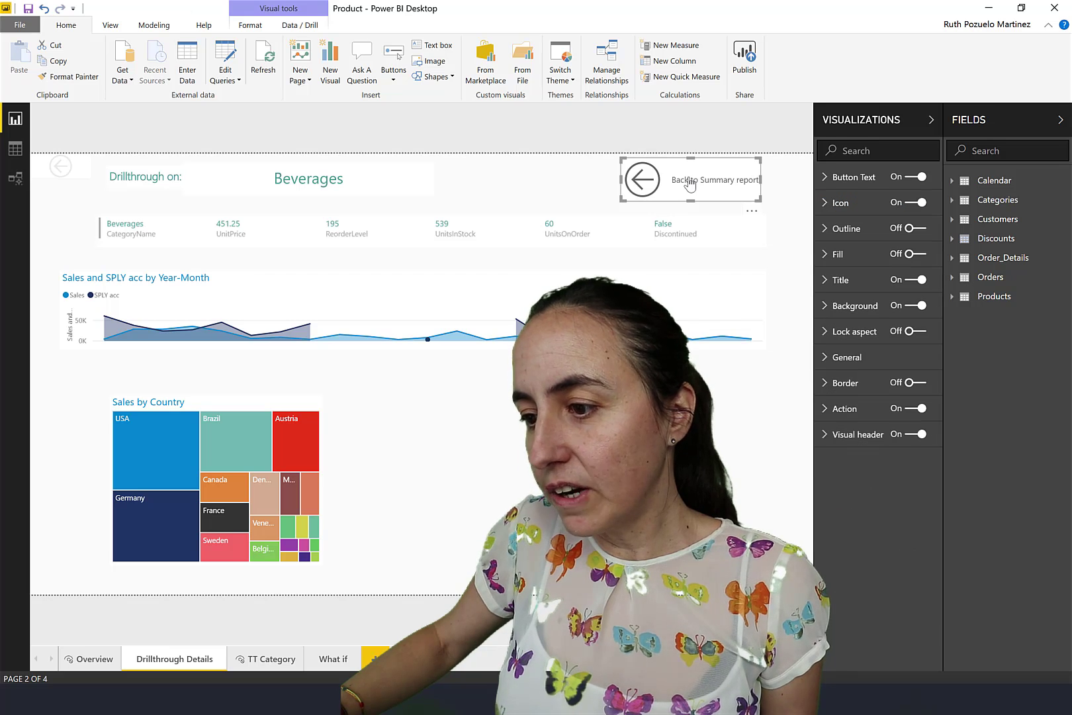
pyautogui.click(843, 410)
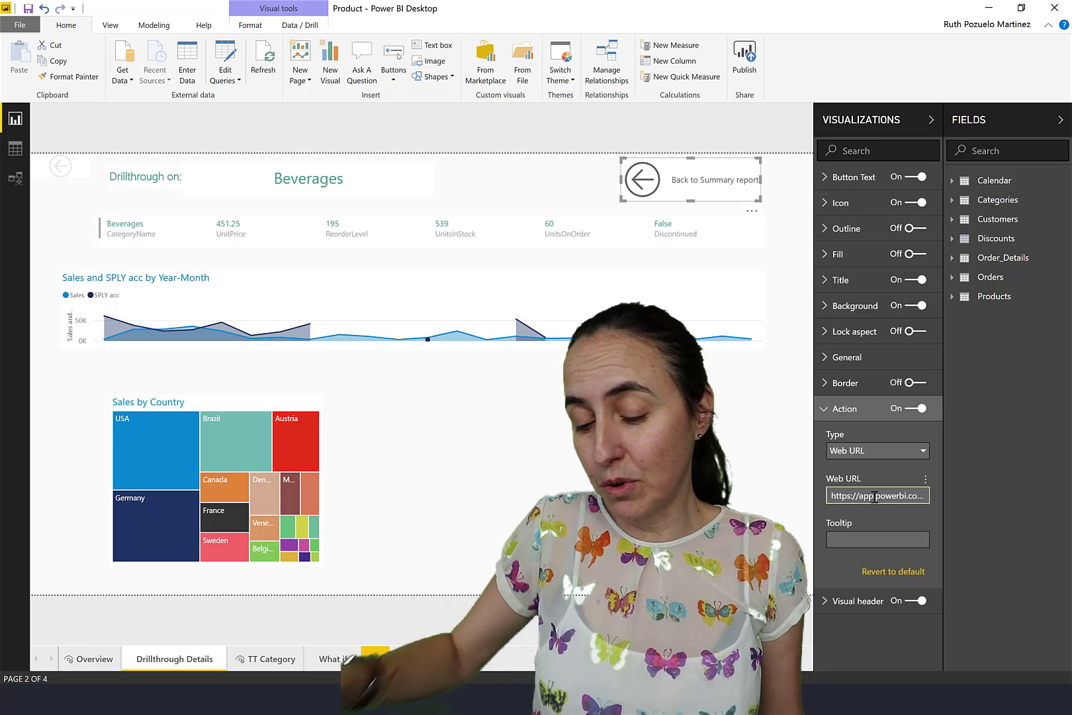
pyautogui.moveTo(192, 695)
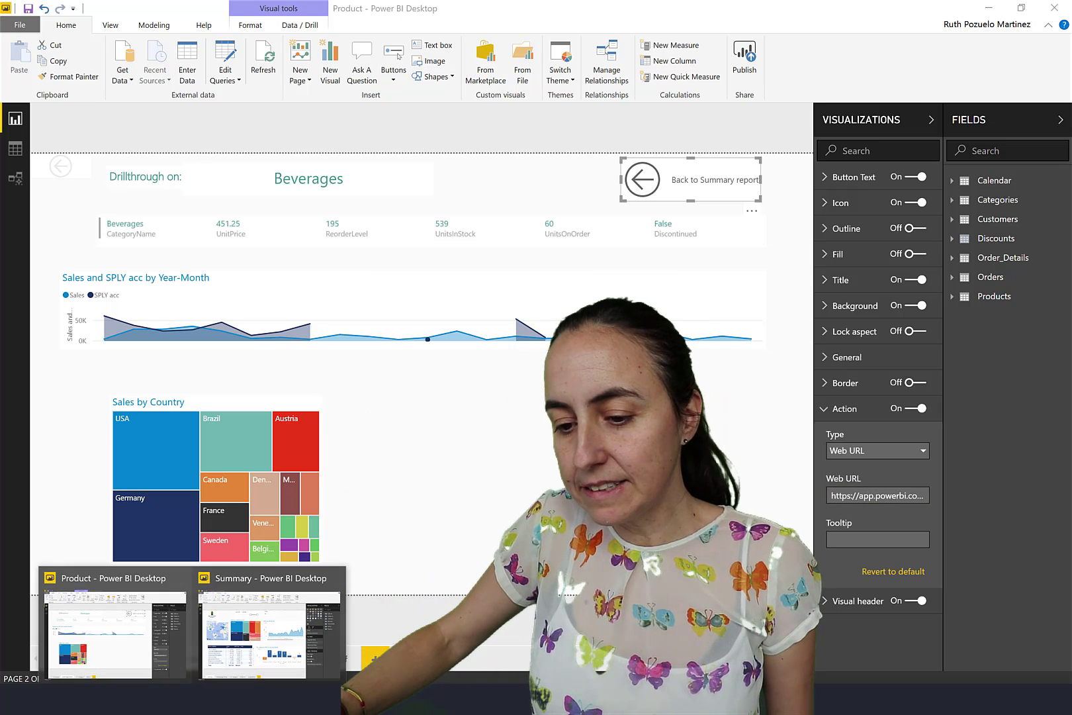
pyautogui.moveTo(212, 674)
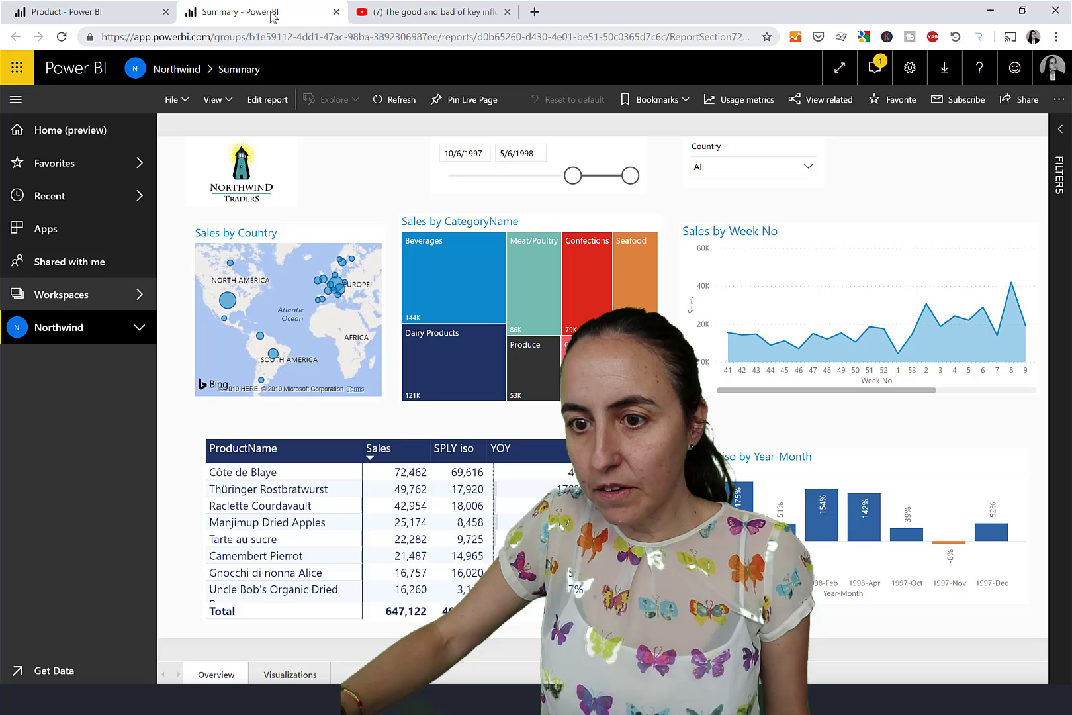
# - Copy the published Summary report's full web address from the browser address bar
pyautogui.click(311, 37)
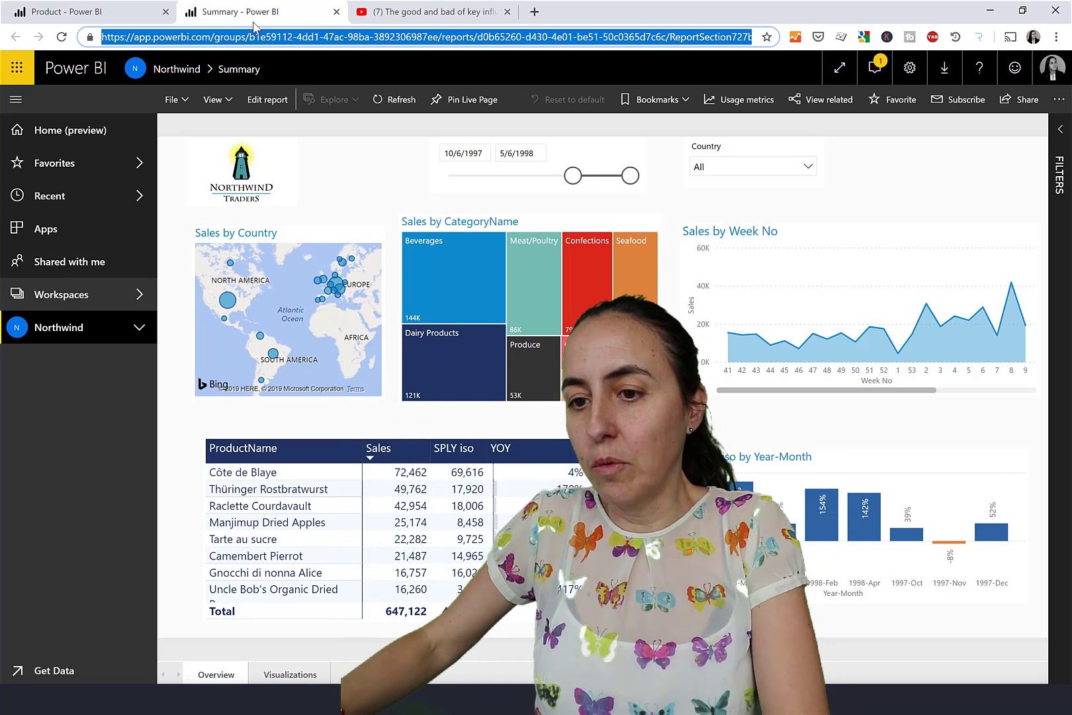
pyautogui.hotkey('alt', 'Tab')
pyautogui.hotkey('alt', 'Tab')
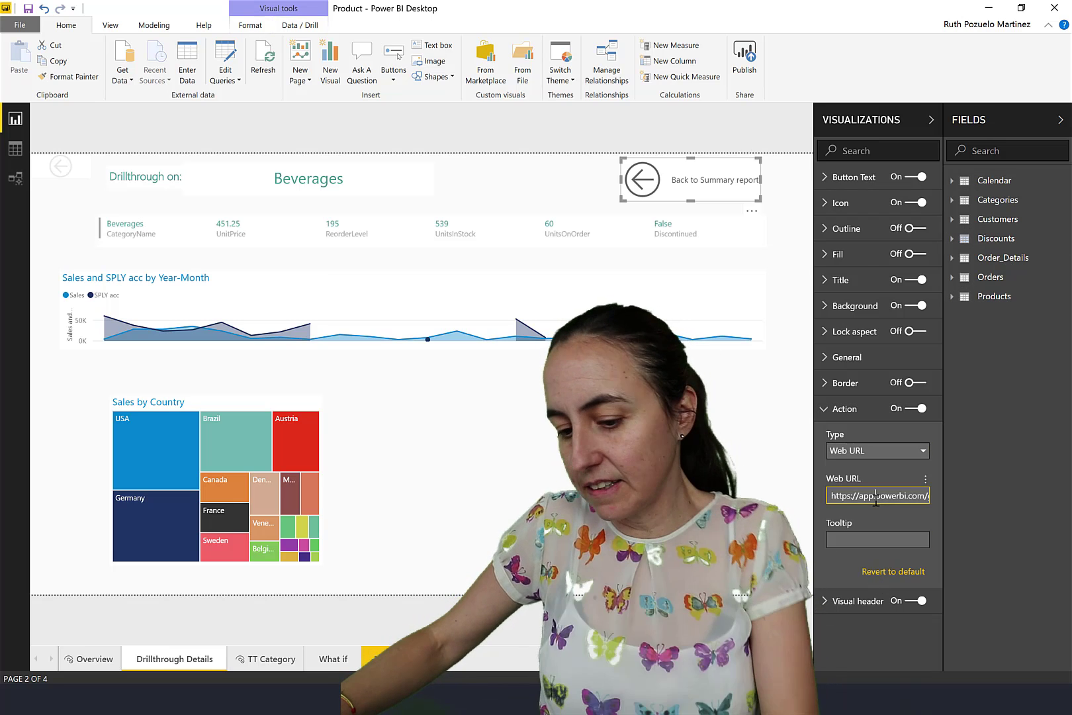
# - Replace the back button's old Web URL with the pasted Summary report address
pyautogui.hotkey('ctrl', 'a')
pyautogui.hotkey('ctrl', 'v')
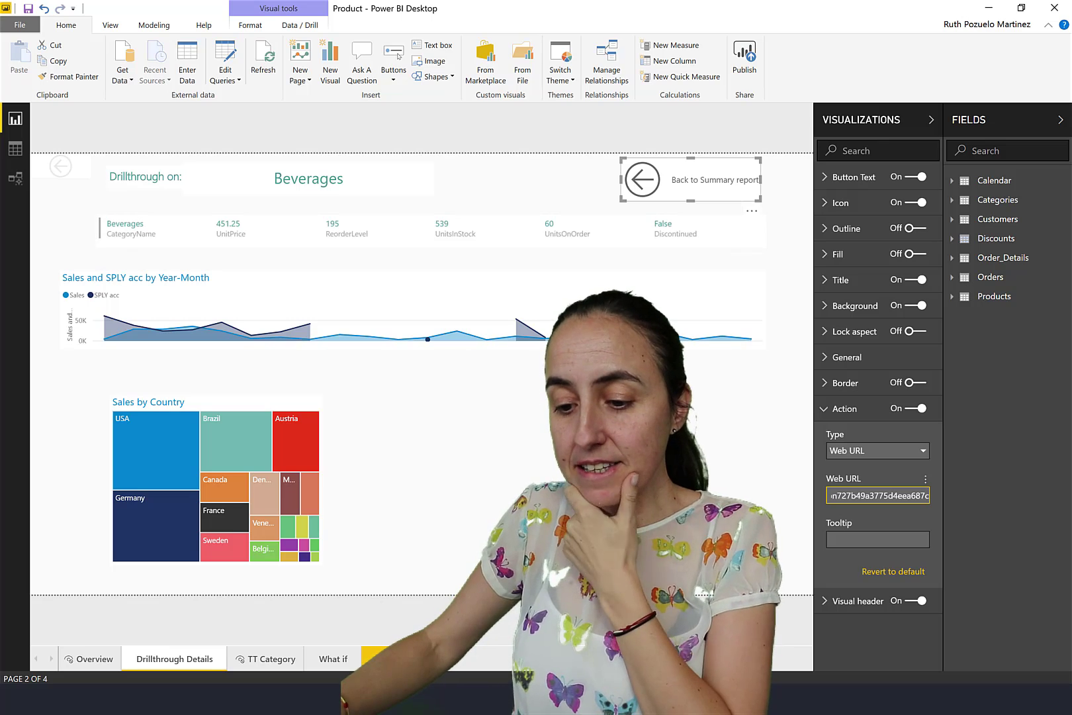
# - Open the key influencers YouTube video tab and scroll down to its description and comments
pyautogui.hotkey('alt', 'Tab')
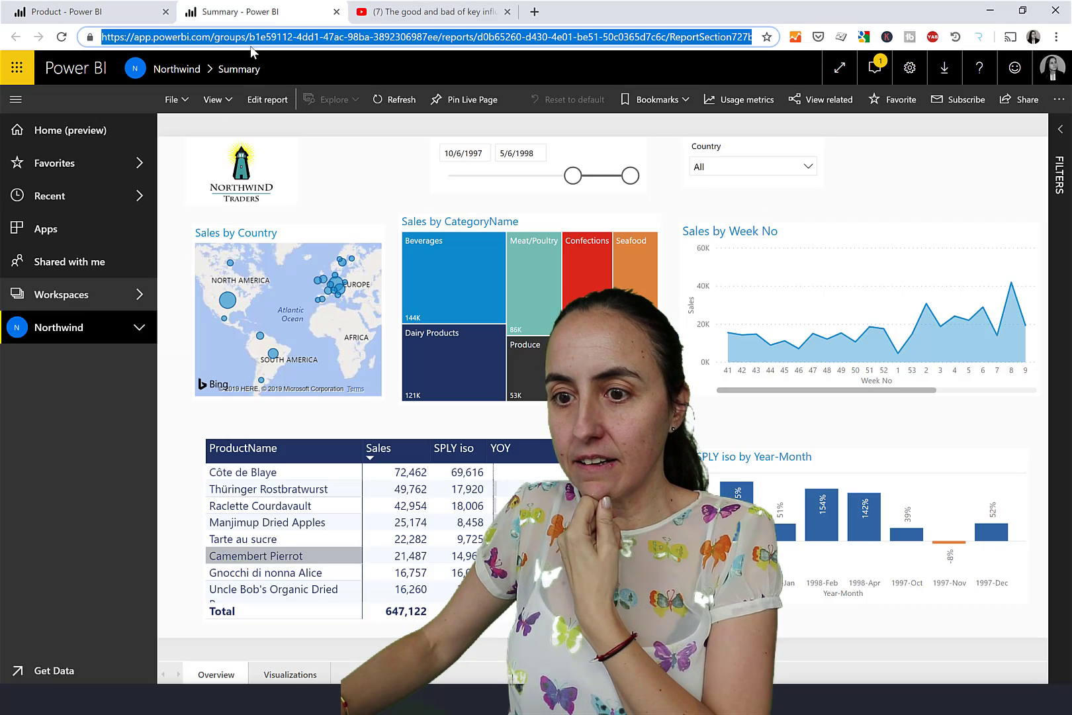
pyautogui.click(461, 19)
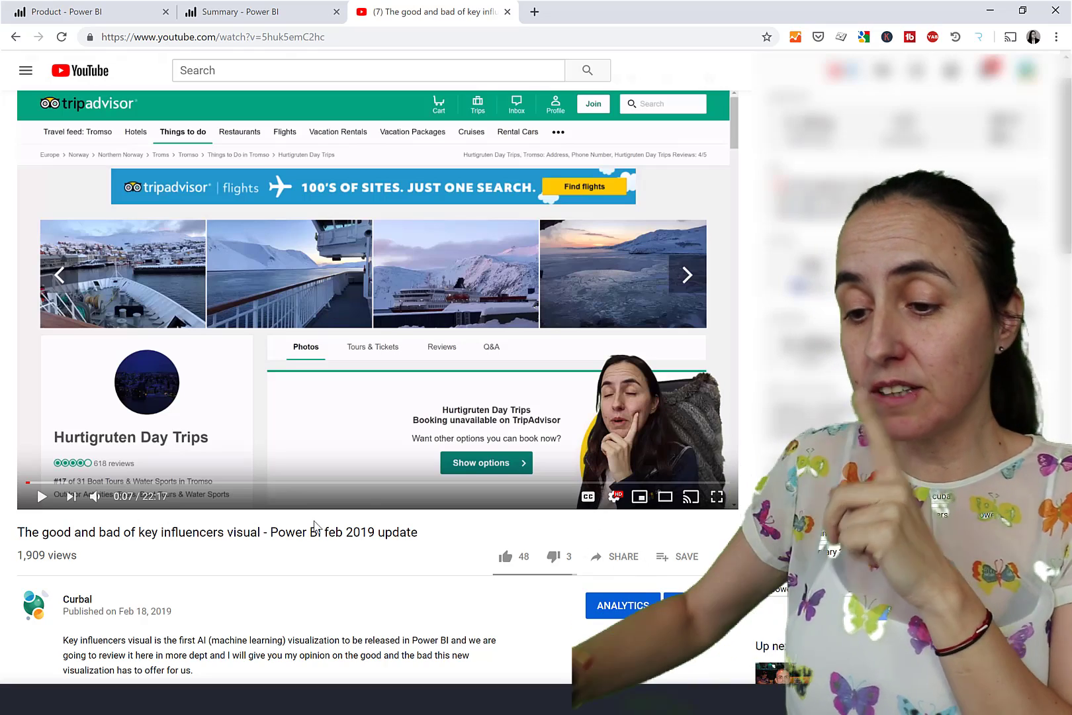
pyautogui.scroll(-1, 348, 536)
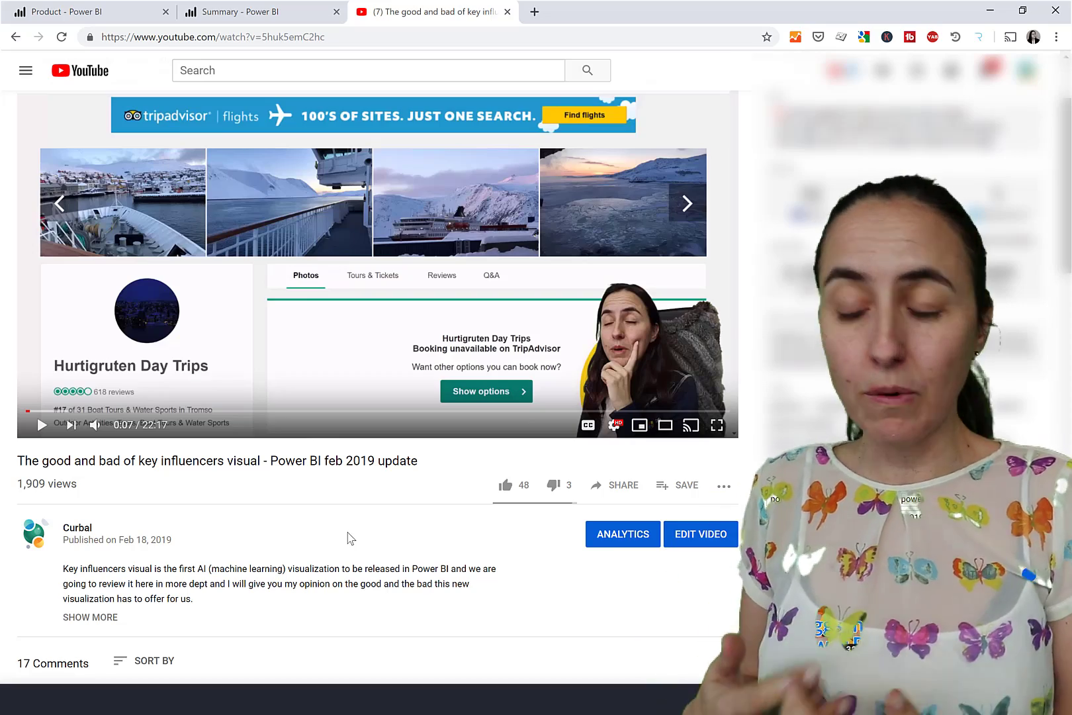
pyautogui.scroll(-4, 358, 527)
pyautogui.moveTo(331, 510); pyautogui.dragTo(456, 510)
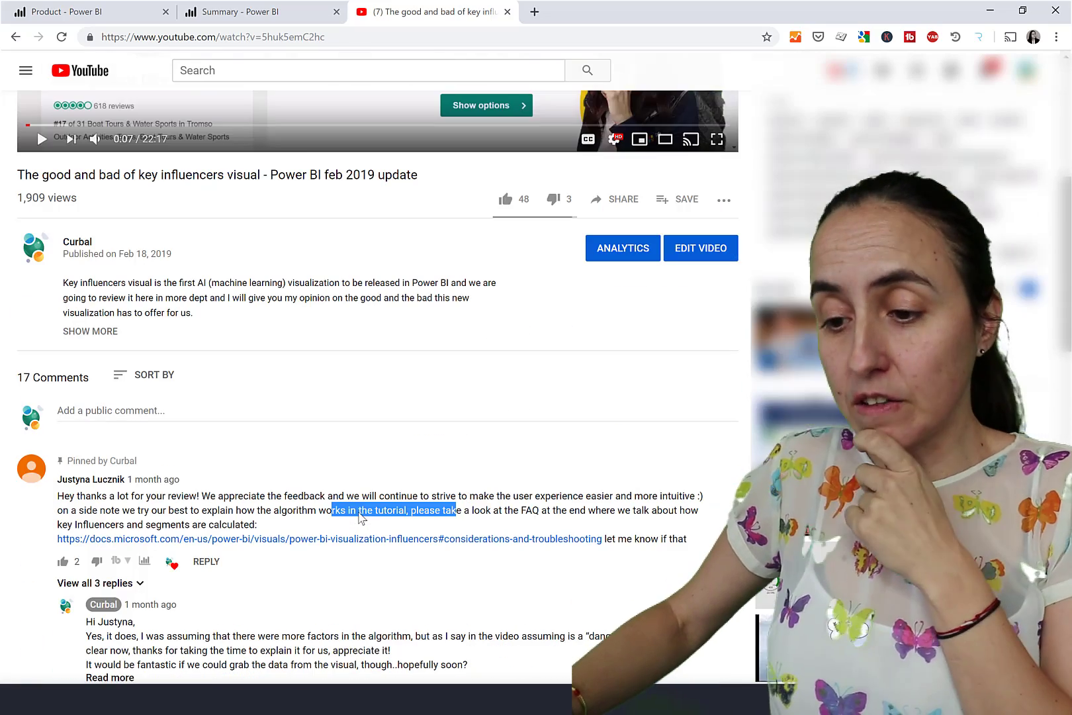
pyautogui.click(143, 497)
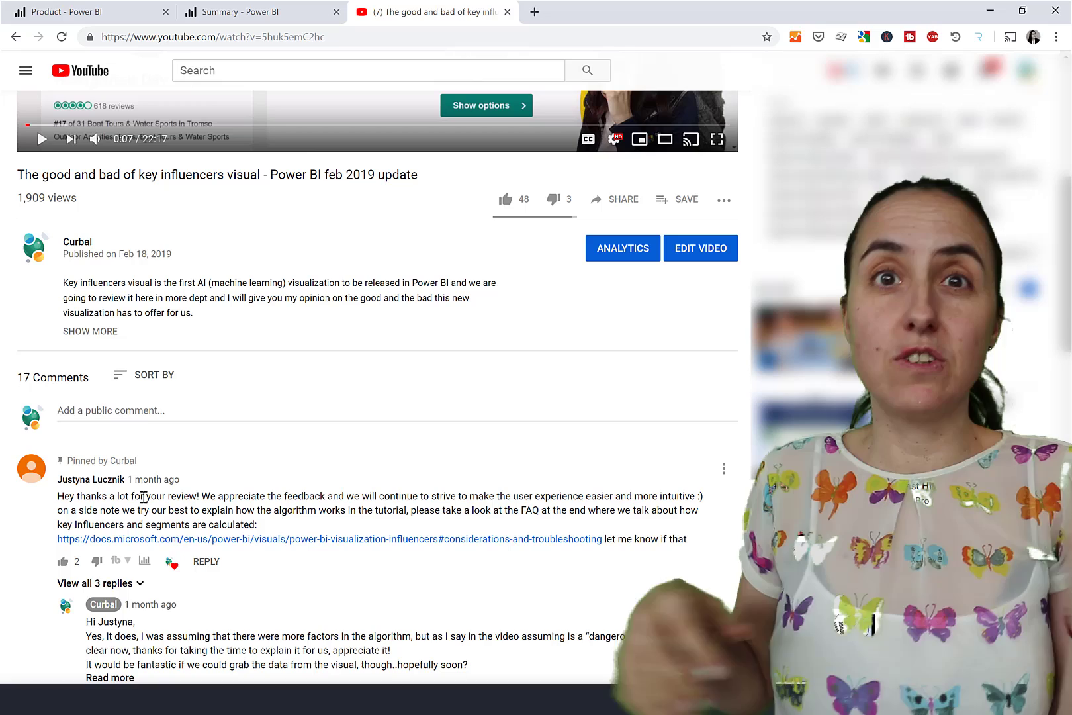